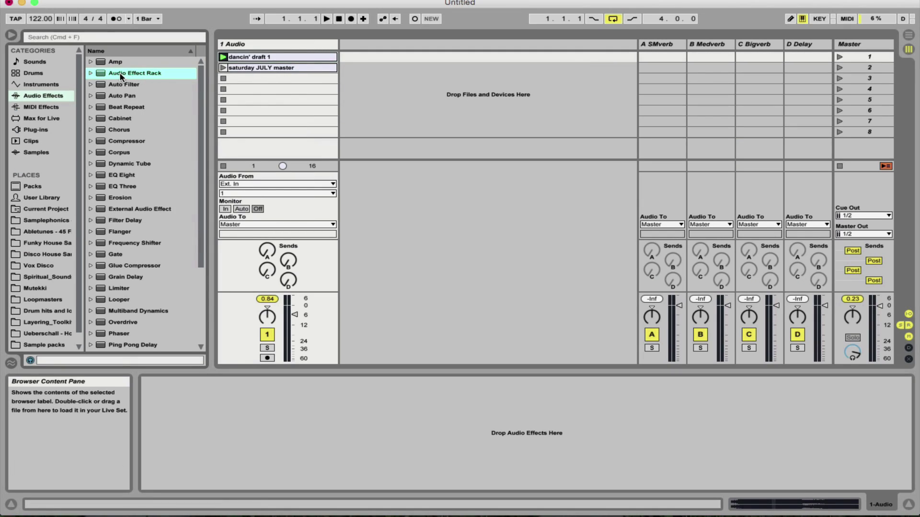
# Build an Audio Effect Rack with a highpass Auto Filter inside and show its macro knobs
pyautogui.moveTo(128, 74); pyautogui.dragTo(301, 419)
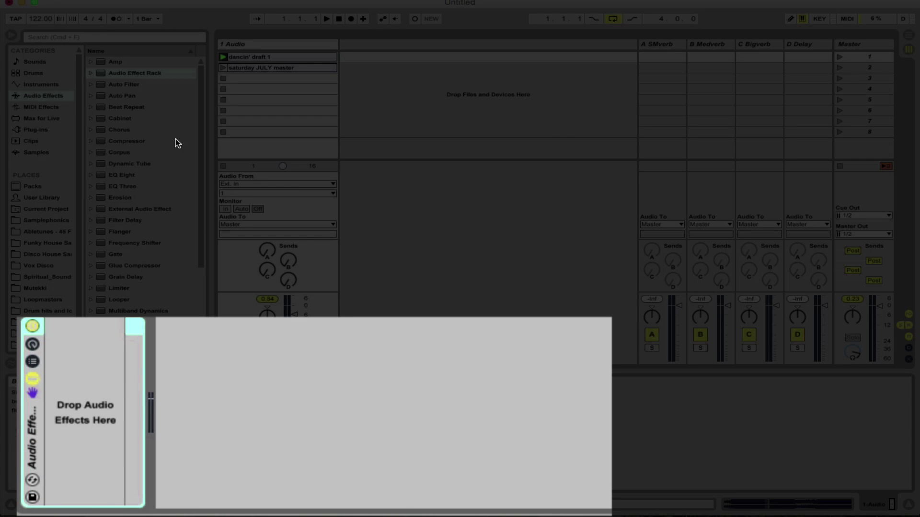
pyautogui.moveTo(125, 84); pyautogui.dragTo(74, 394)
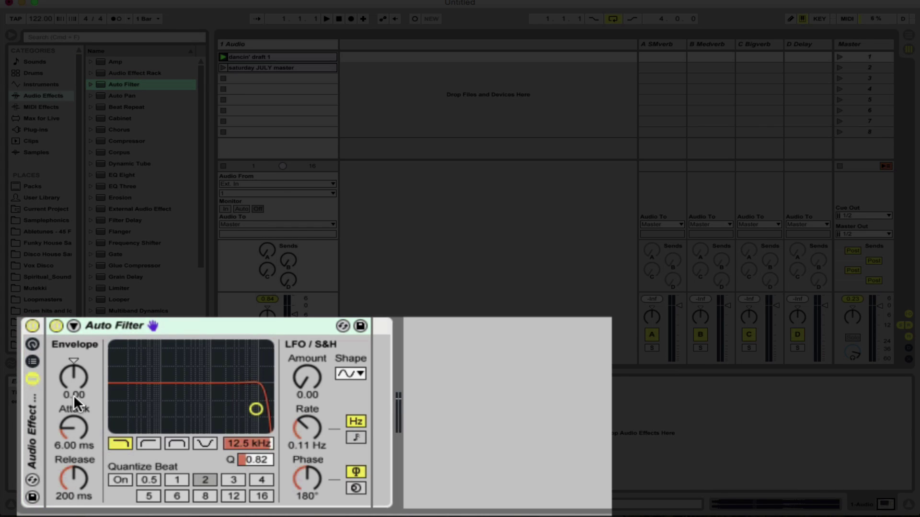
pyautogui.click(146, 444)
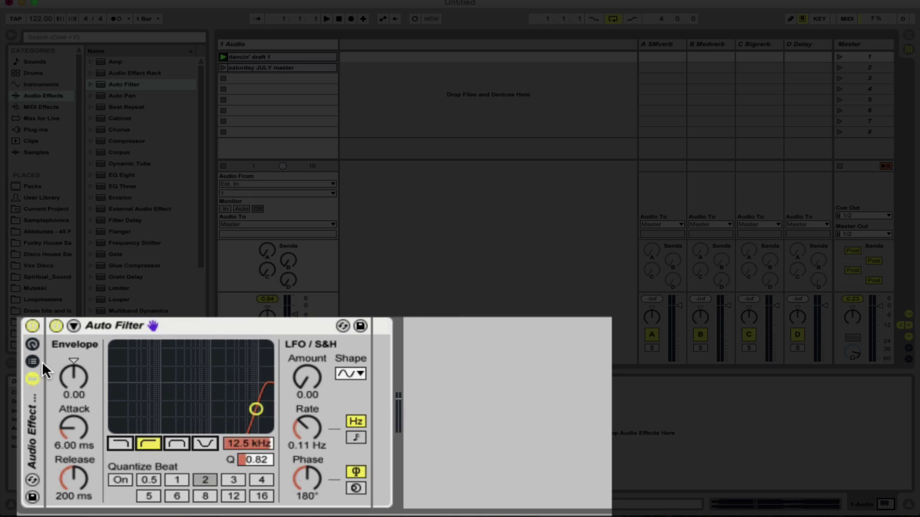
pyautogui.click(32, 344)
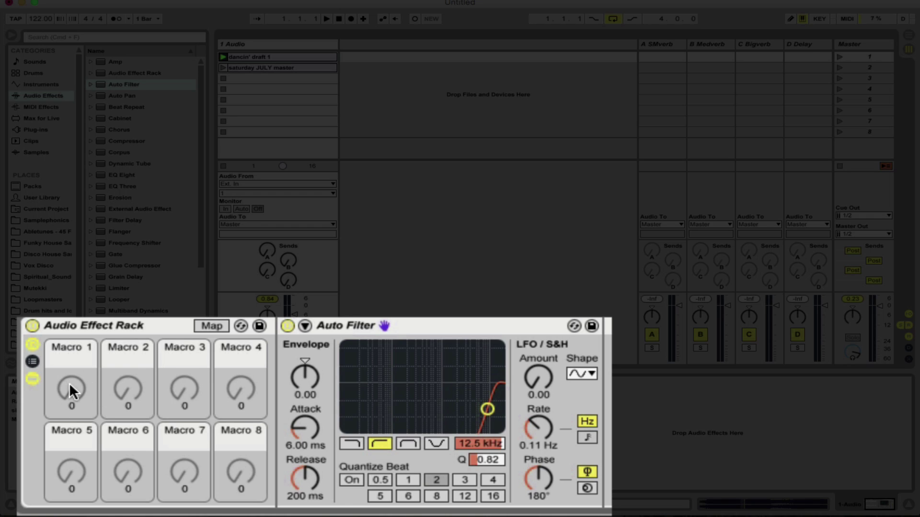
# Map the Auto Filter's frequency and Q to Macro 1, then raise Macro 1 to 116
pyautogui.rightClick(475, 444)
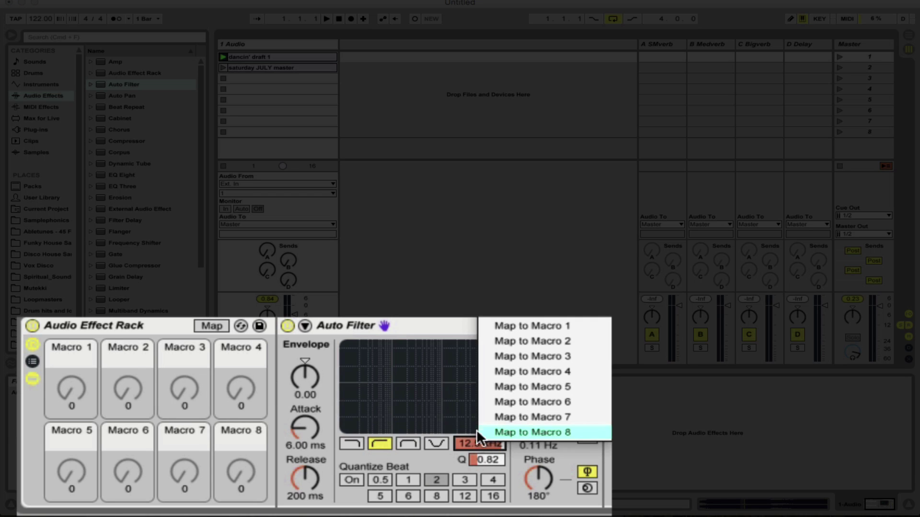
pyautogui.click(547, 326)
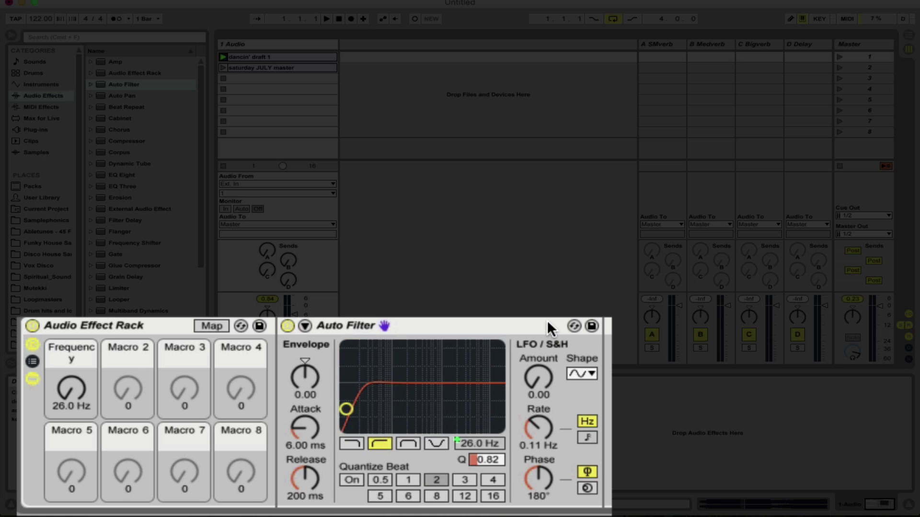
pyautogui.rightClick(487, 458)
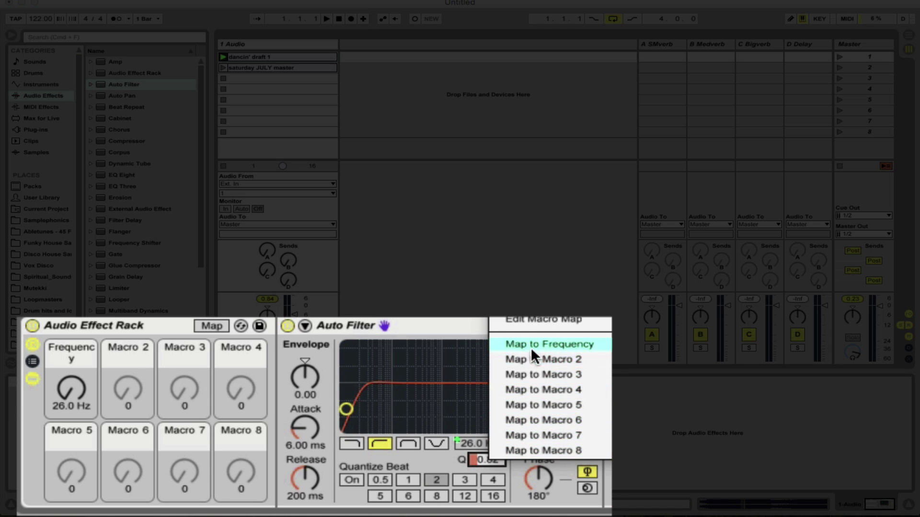
pyautogui.click(559, 343)
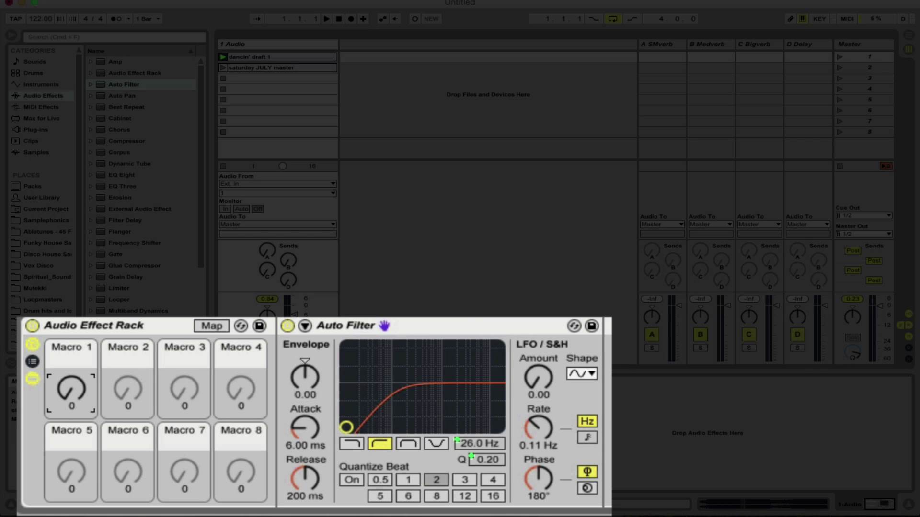
pyautogui.moveTo(68, 395); pyautogui.dragTo(68, 340)
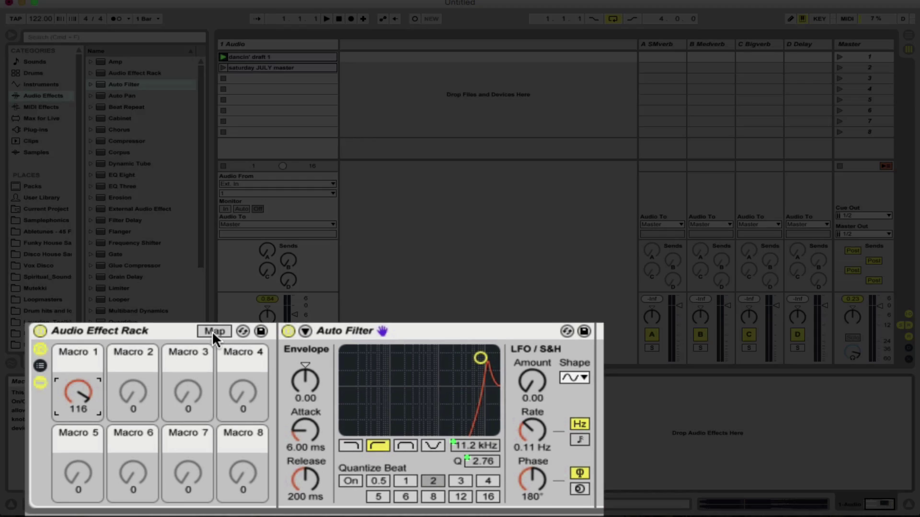
# In Macro Mappings, lower Macro 1's resonance maximum from 3.00 to about 1.97
pyautogui.click(253, 382)
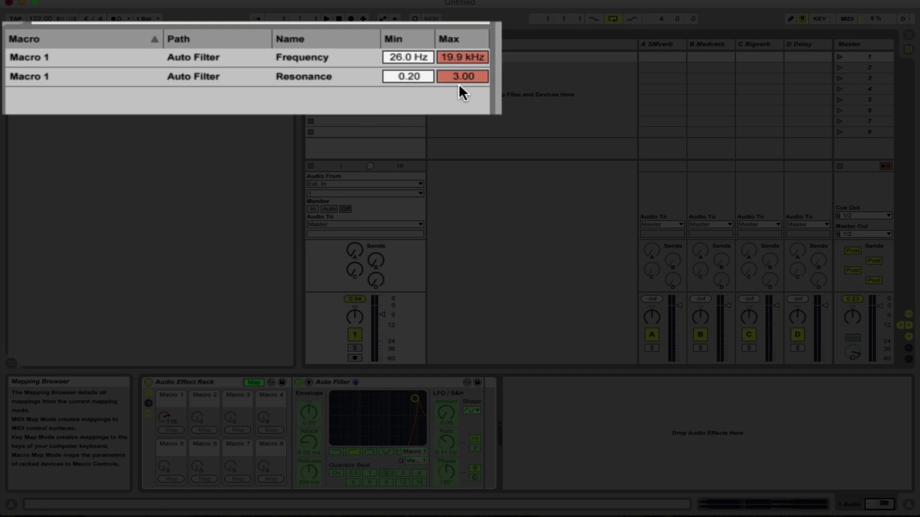
pyautogui.click(461, 75)
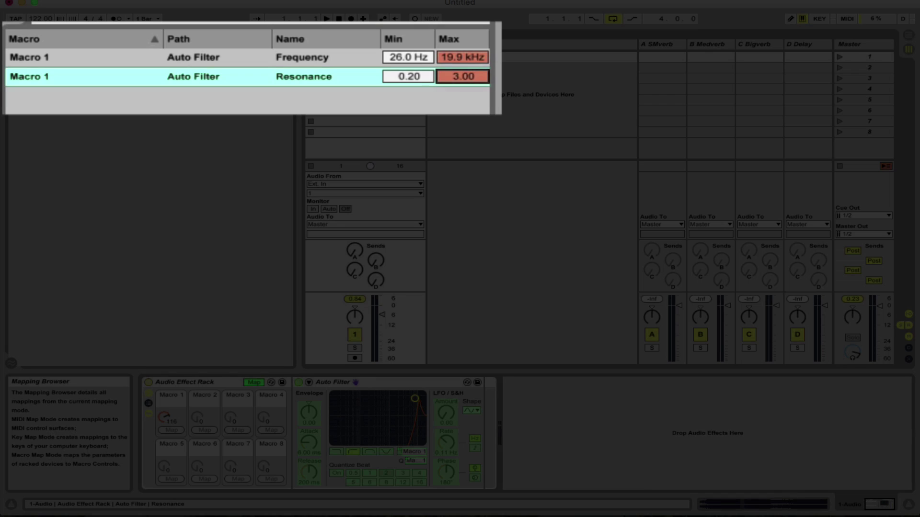
pyautogui.write('2.61')
pyautogui.moveTo(462, 76); pyautogui.dragTo(462, 107)
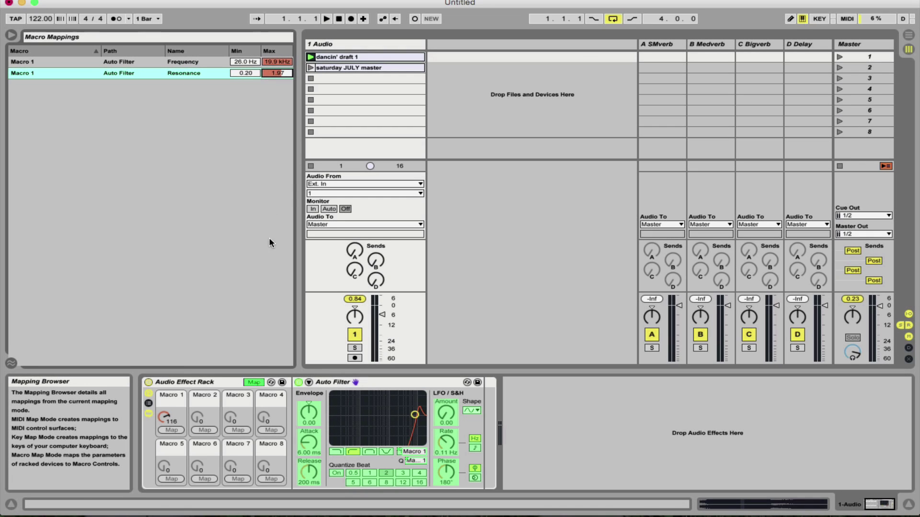
# Launch the dancin' draft 1 clip and sweep Macro 1 over it, ending at 0
pyautogui.click(253, 383)
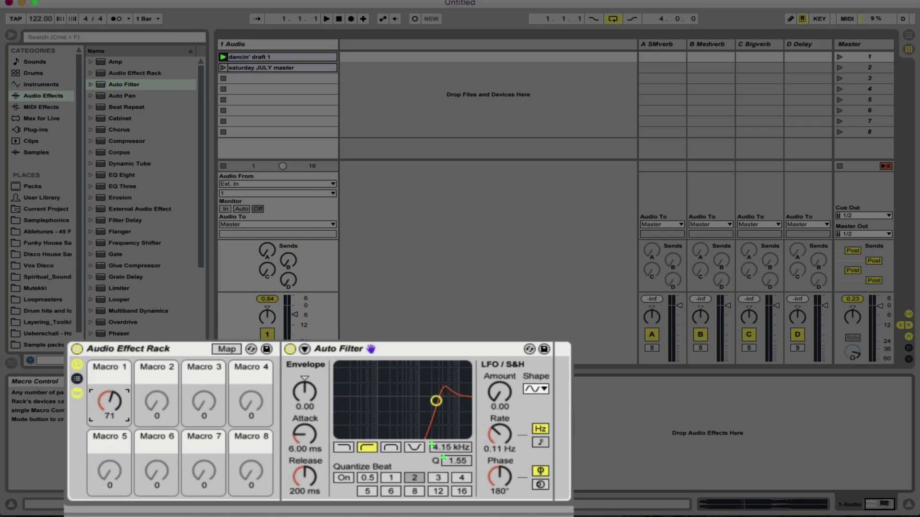
pyautogui.moveTo(110, 402); pyautogui.dragTo(68, 426)
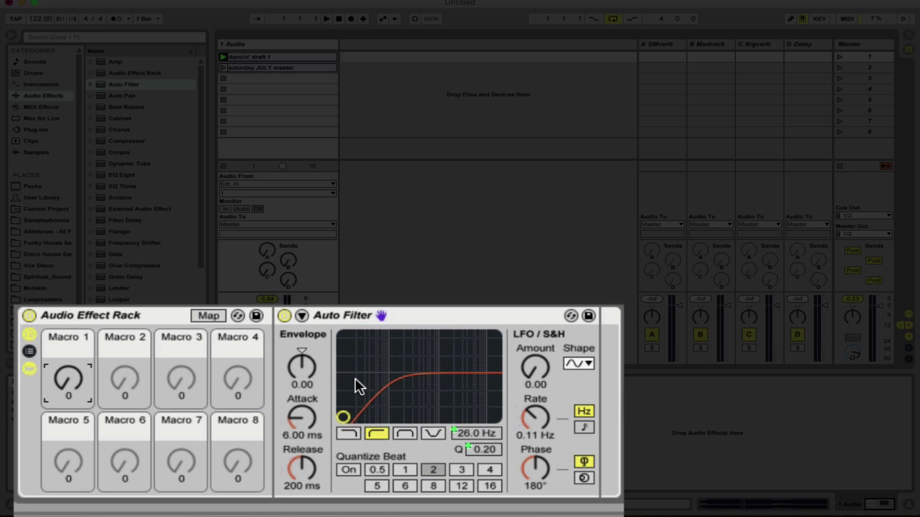
pyautogui.click(223, 57)
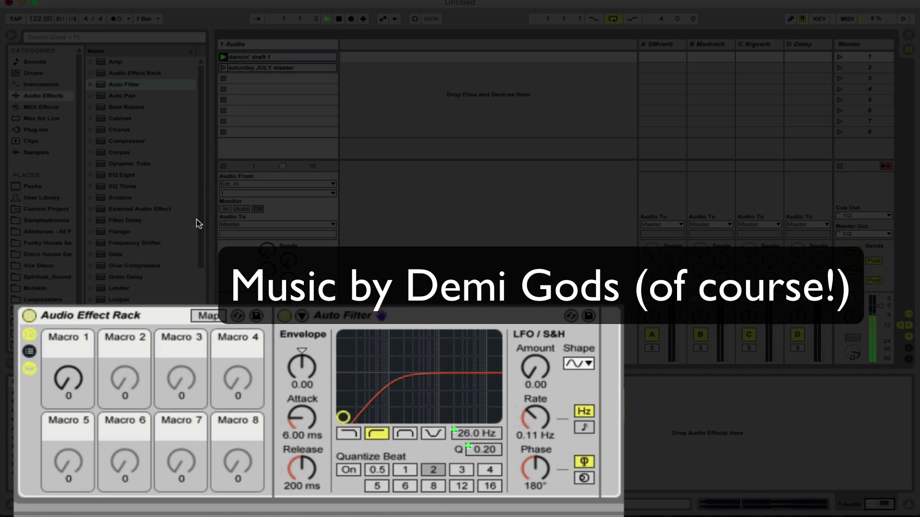
pyautogui.moveTo(68, 378)
pyautogui.mouseDown()
pyautogui.moveTo(68, 331)
pyautogui.moveTo(58, 376)
pyautogui.mouseUp()
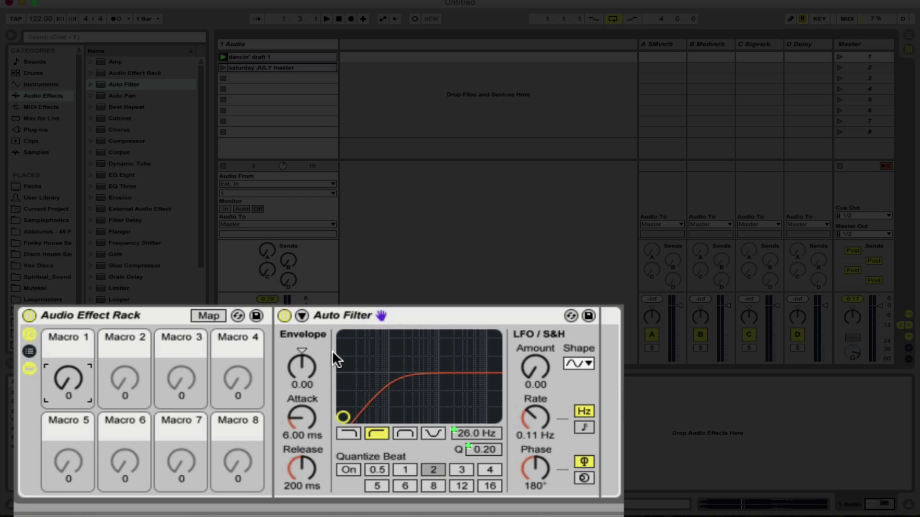
# Map Auto Filter's Device On switch to Macro 1 and lower that mapping's minimum from 64
pyautogui.rightClick(283, 316)
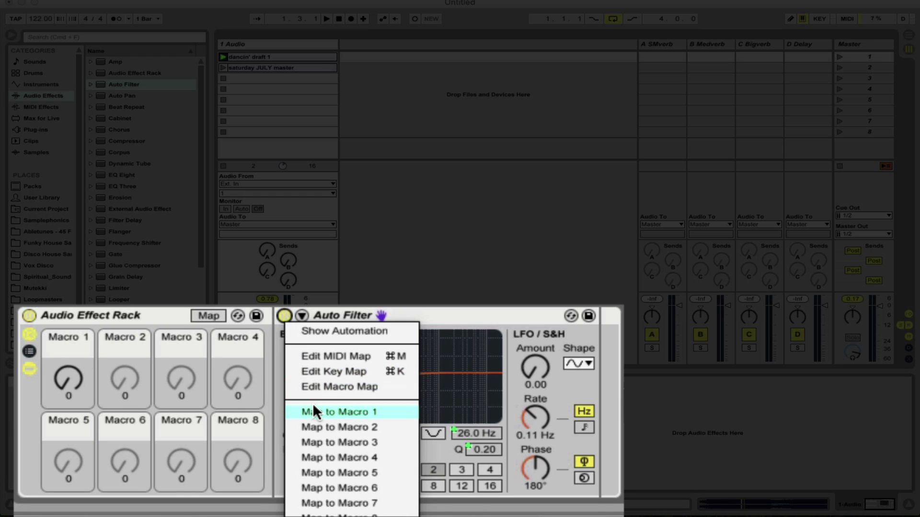
pyautogui.click(318, 412)
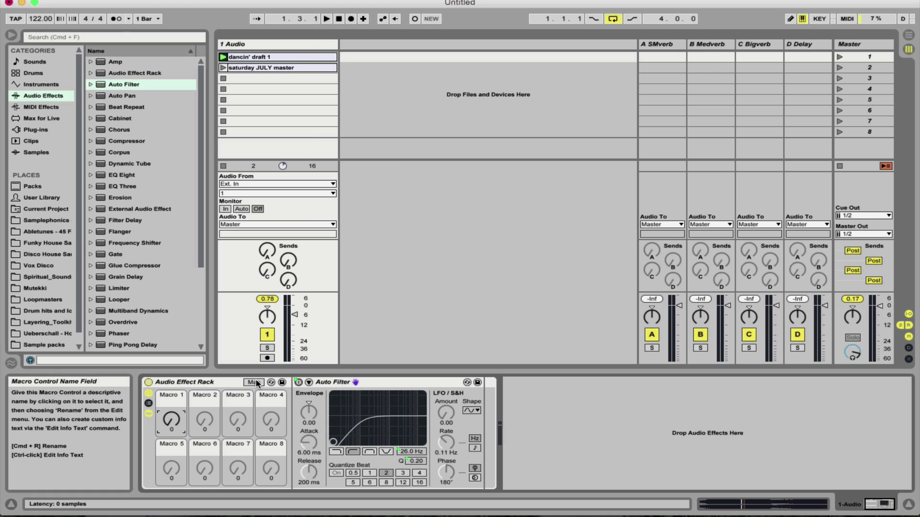
pyautogui.click(254, 382)
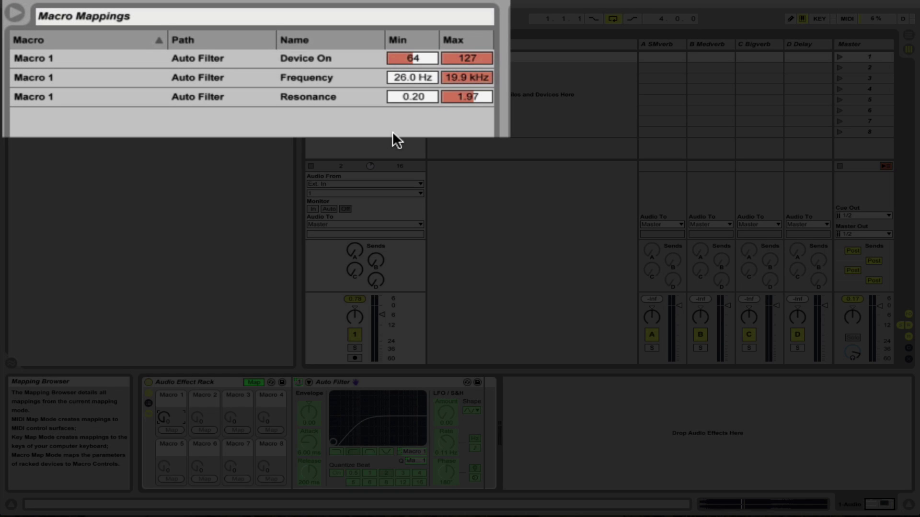
pyautogui.click(416, 57)
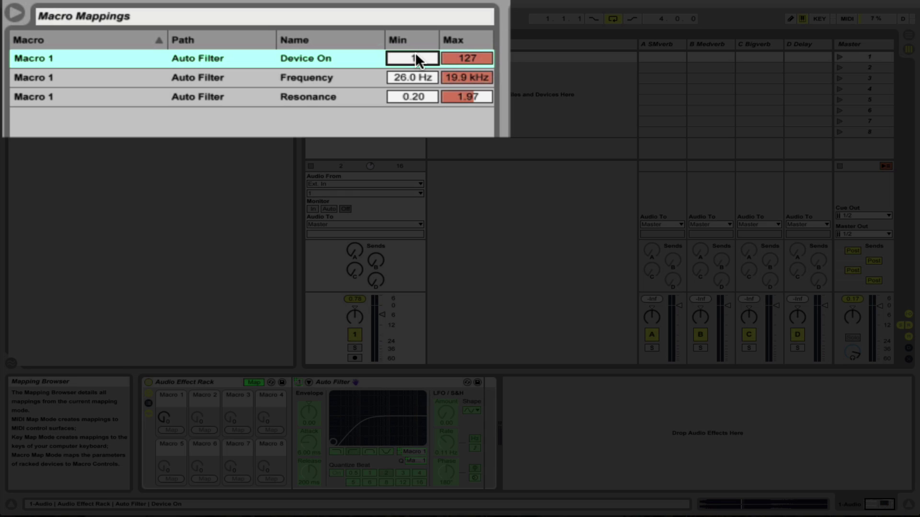
pyautogui.press('Escape')
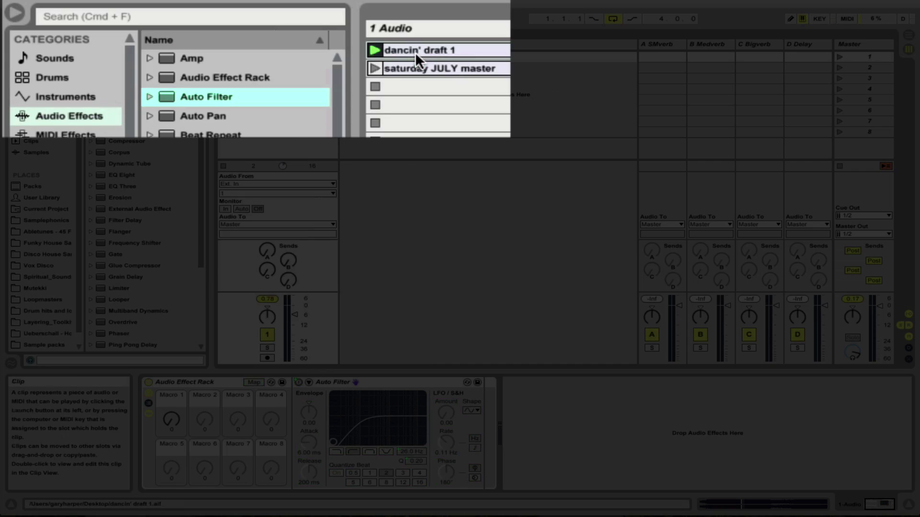
pyautogui.press('Escape')
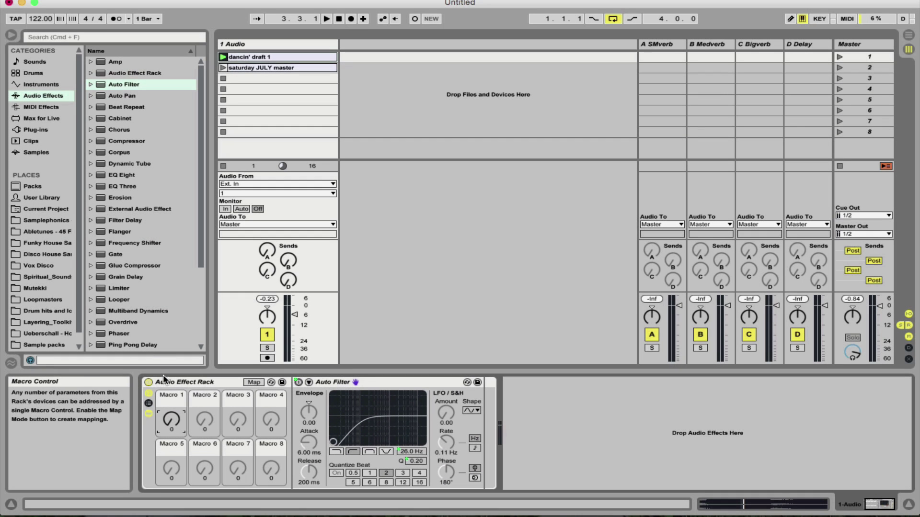
# Drop a Flanger from Audio Effects into the rack directly after Auto Filter
pyautogui.scroll(-5, 144, 230)
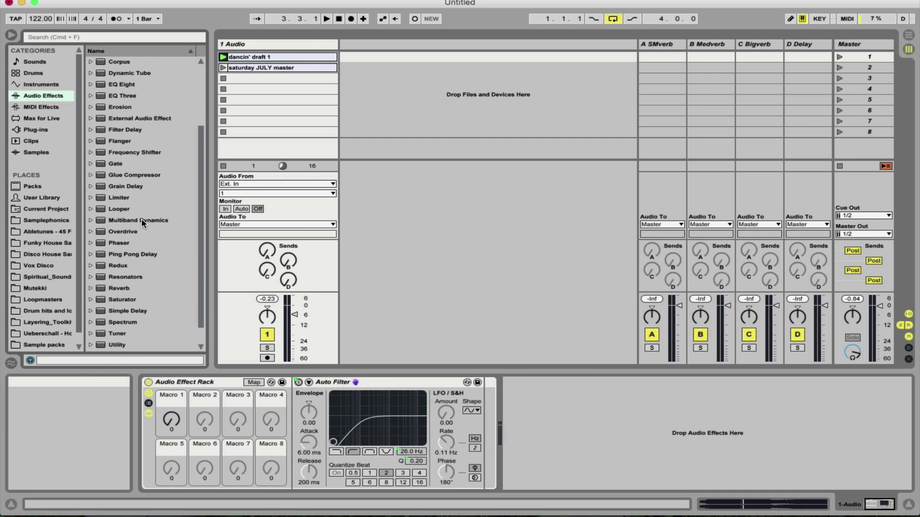
pyautogui.scroll(1, 141, 223)
pyautogui.moveTo(115, 152); pyautogui.dragTo(483, 399)
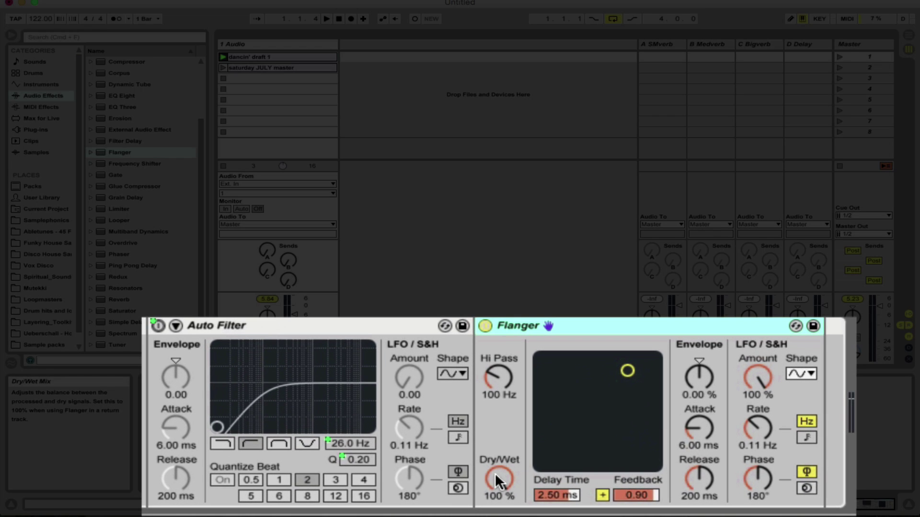
# Map the Flanger's Dry/Wet to Macro 1 with its minimum raised from 0% to 20%
pyautogui.rightClick(497, 470)
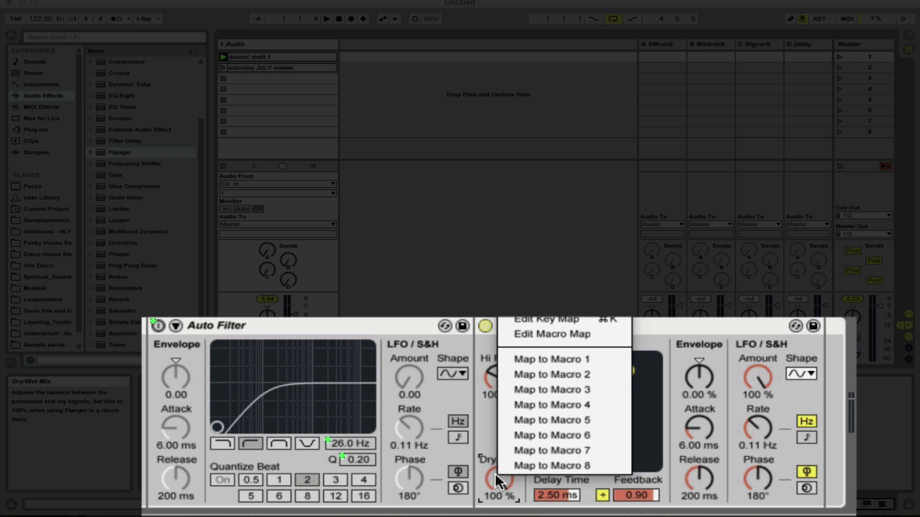
pyautogui.click(561, 359)
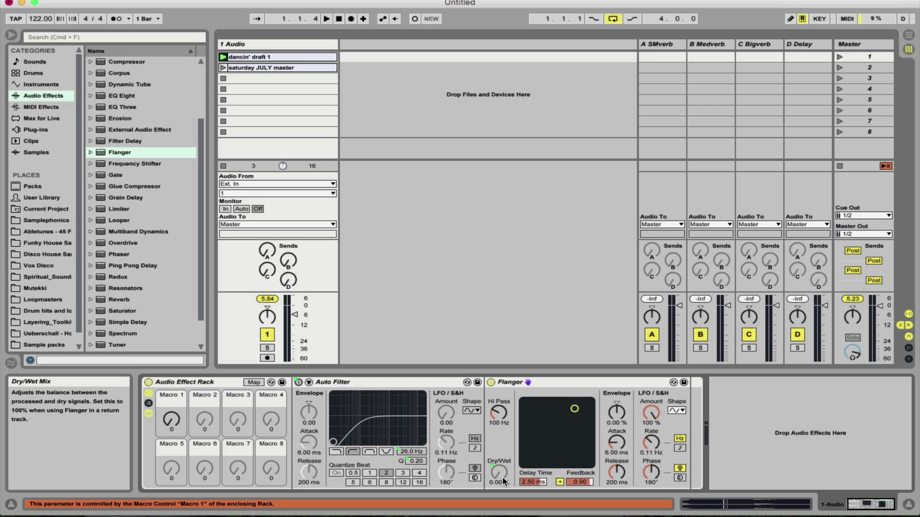
pyautogui.click(253, 382)
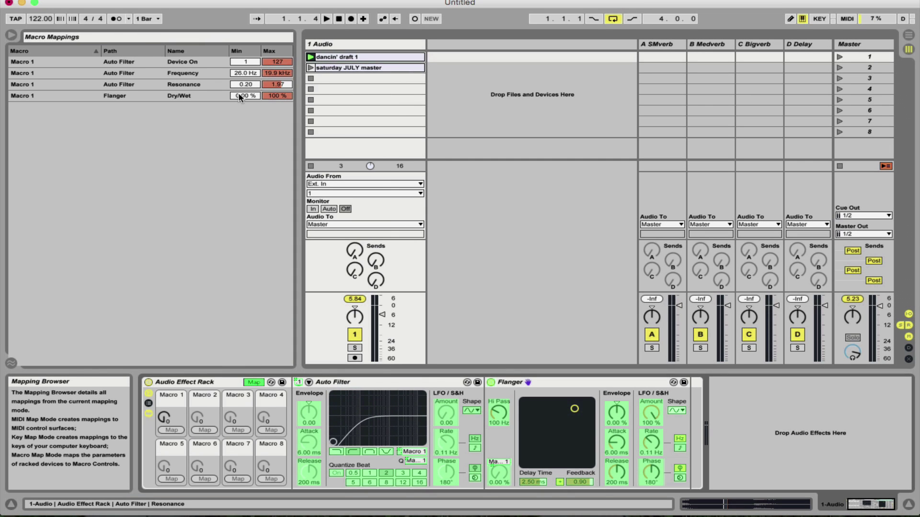
pyautogui.click(269, 96)
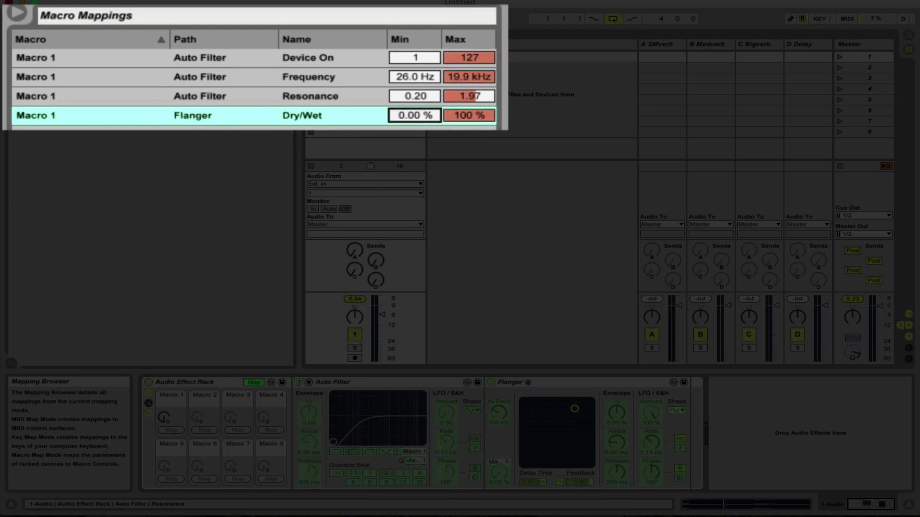
pyautogui.moveTo(414, 115)
pyautogui.mouseDown()
pyautogui.moveTo(414, 102)
pyautogui.moveTo(403, 113)
pyautogui.mouseUp()
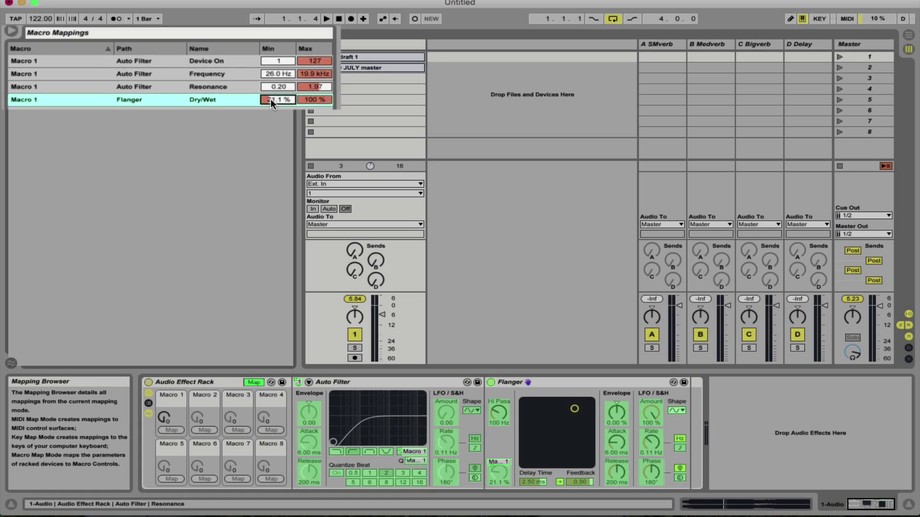
pyautogui.press('Escape')
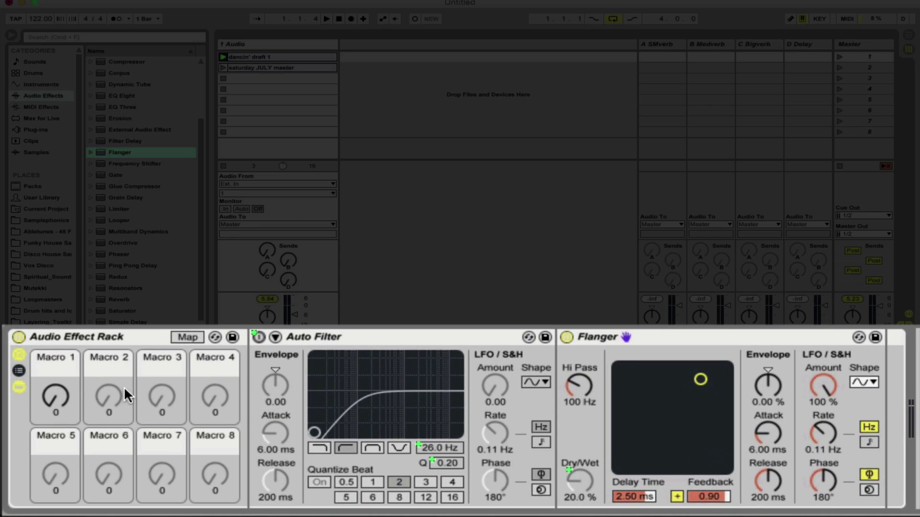
pyautogui.moveTo(55, 397); pyautogui.dragTo(56, 394)
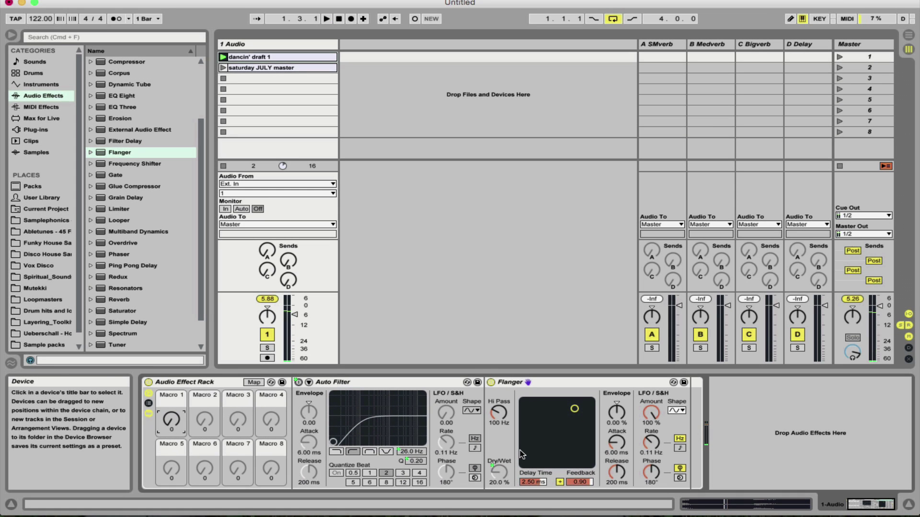
# Map the Flanger's Device On switch to Macro 1 and edit its minimum of 64
pyautogui.rightClick(492, 384)
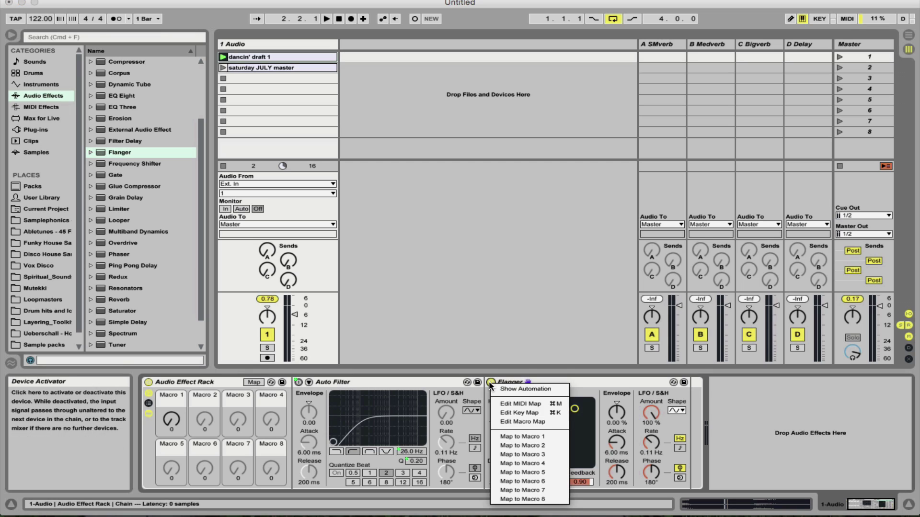
pyautogui.click(517, 436)
pyautogui.click(254, 382)
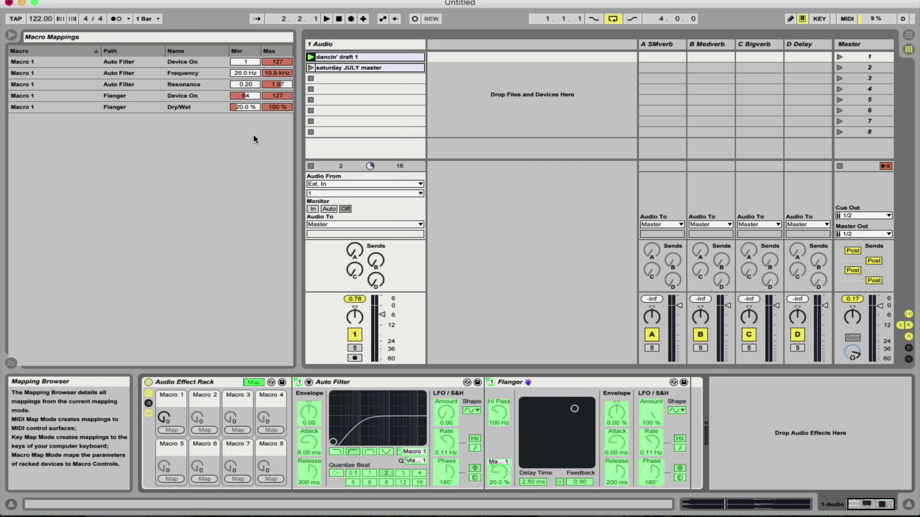
pyautogui.click(244, 96)
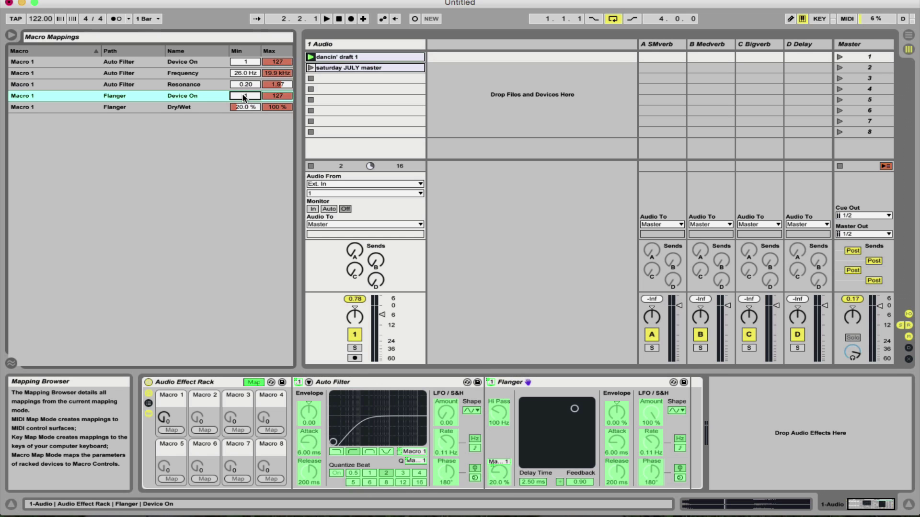
pyautogui.click(254, 382)
pyautogui.press('space')
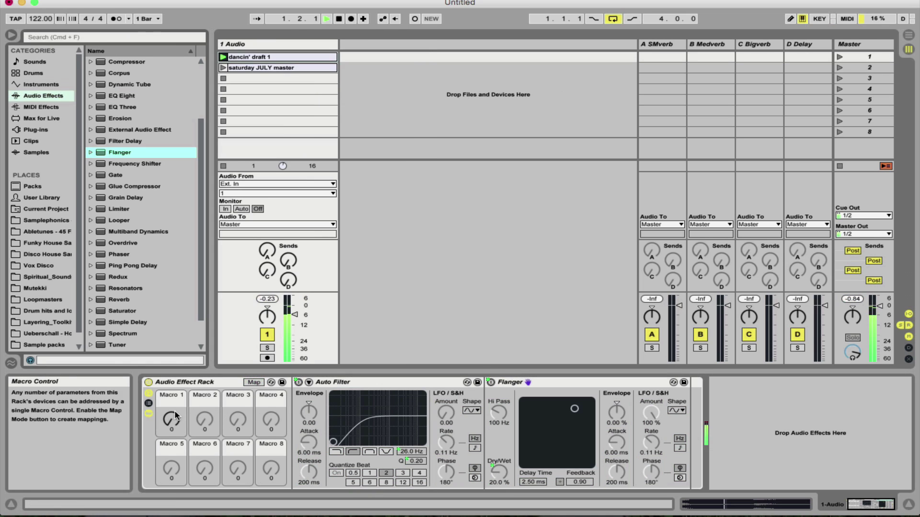
pyautogui.moveTo(164, 418); pyautogui.dragTo(164, 403)
pyautogui.moveTo(65, 413); pyautogui.dragTo(66, 432)
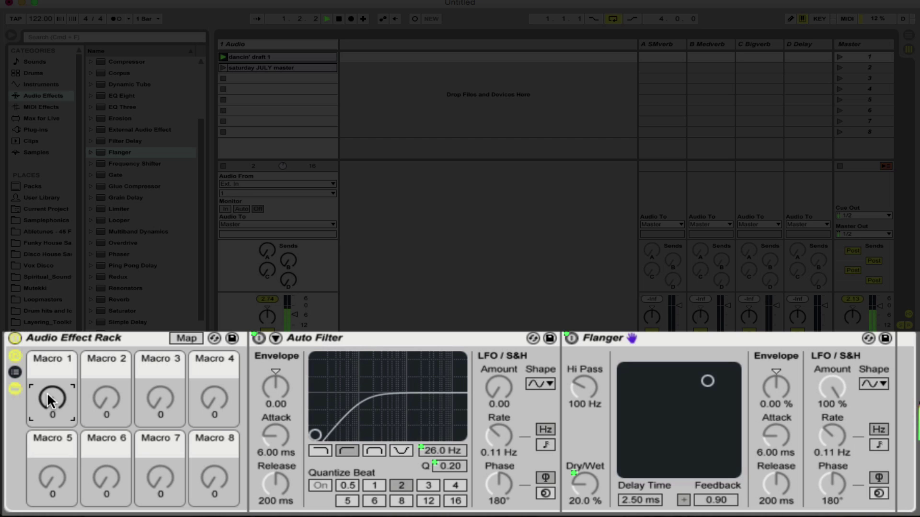
pyautogui.press('space')
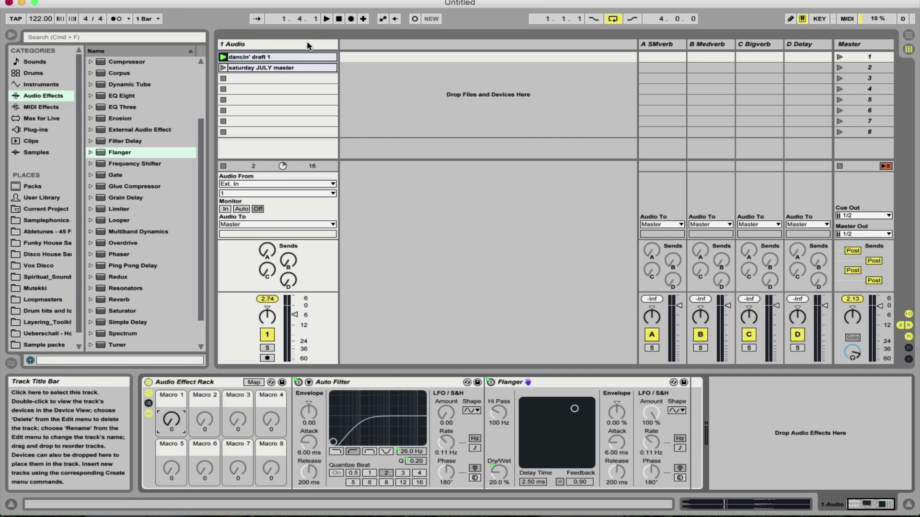
# Add a Ping Pong Delay after the Flanger, shift its filter band, and set division 4
pyautogui.scroll(-3, 146, 169)
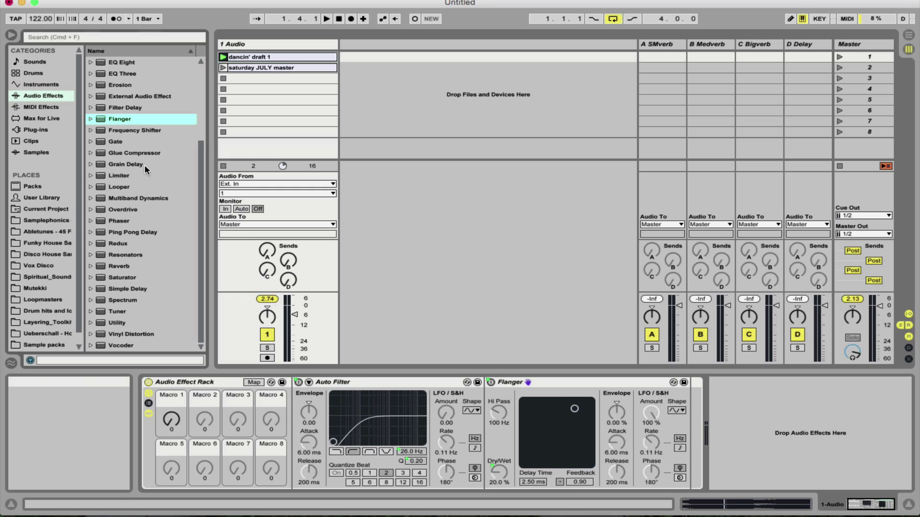
pyautogui.moveTo(159, 239); pyautogui.dragTo(689, 398)
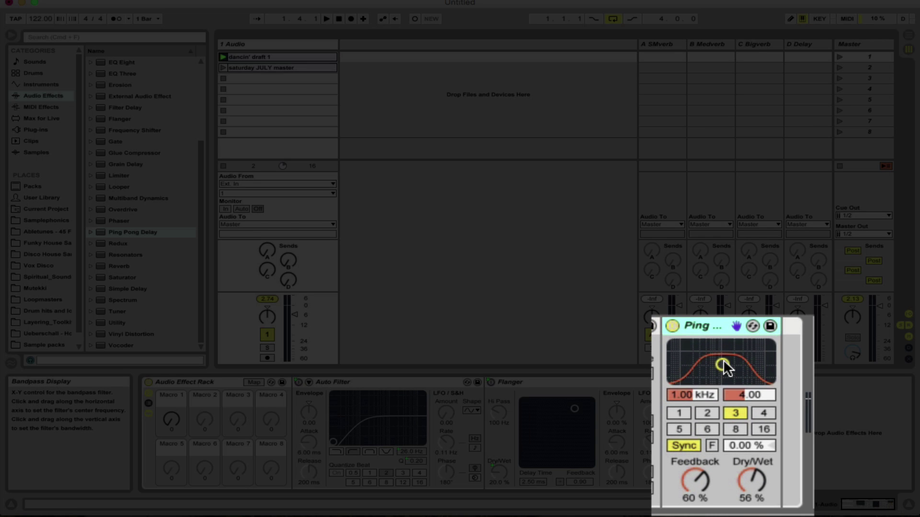
pyautogui.moveTo(726, 405); pyautogui.dragTo(725, 395)
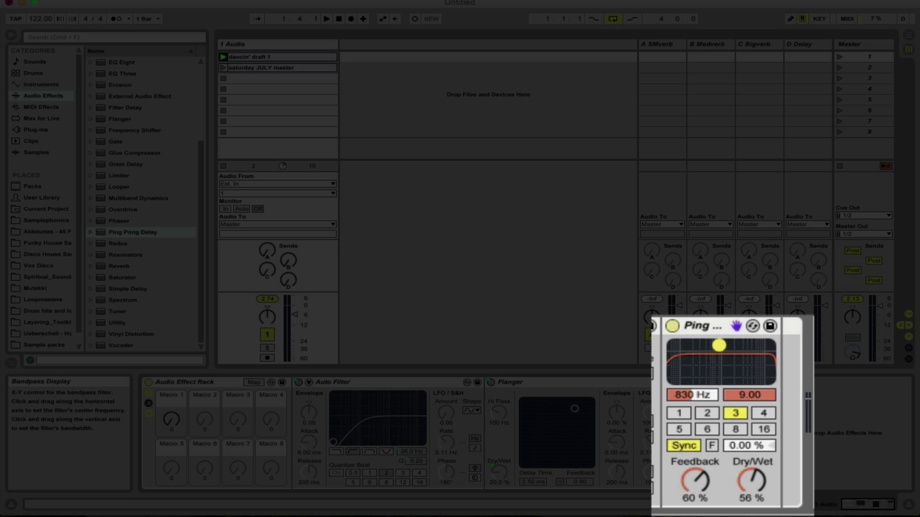
pyautogui.click(763, 413)
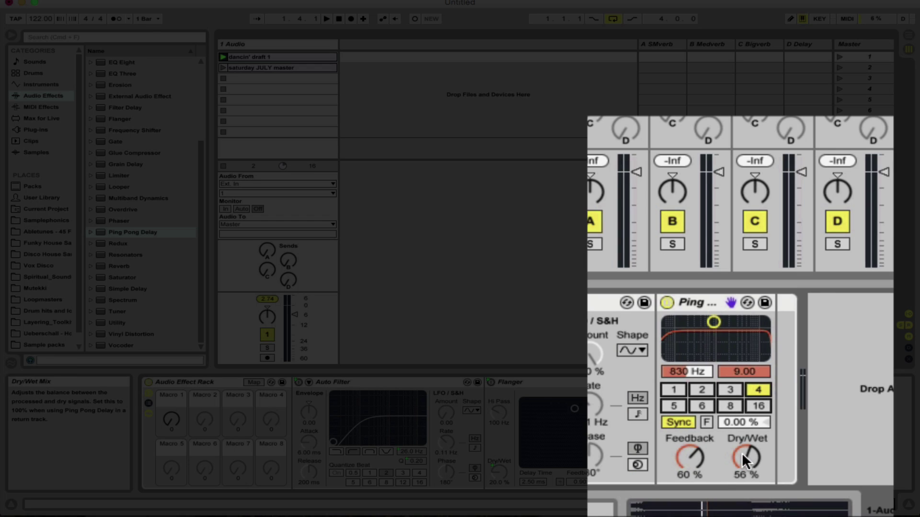
# Map the delay's Dry/Wet to Macro 1 and begin mapping its Feedback
pyautogui.rightClick(741, 457)
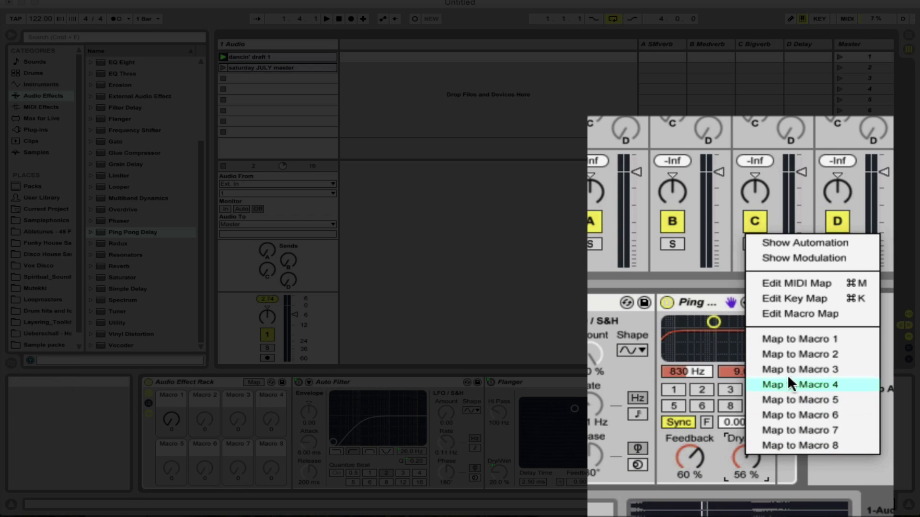
pyautogui.click(819, 339)
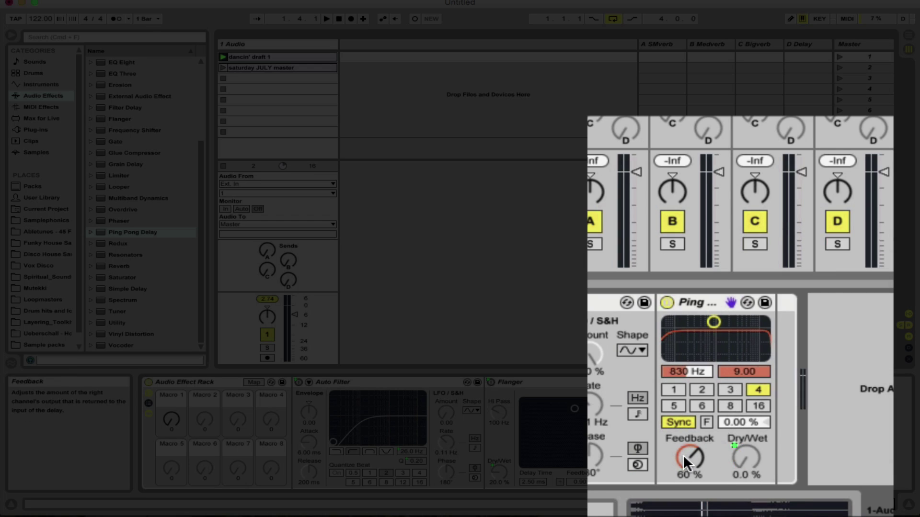
pyautogui.rightClick(683, 455)
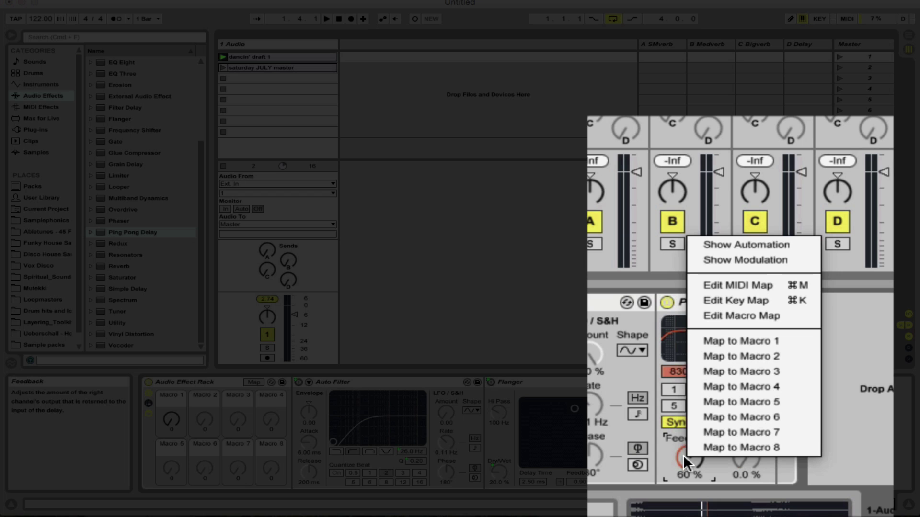
# Map the delay Feedback to Macro 1, push Macro 1 to 127, and play the track
pyautogui.click(746, 339)
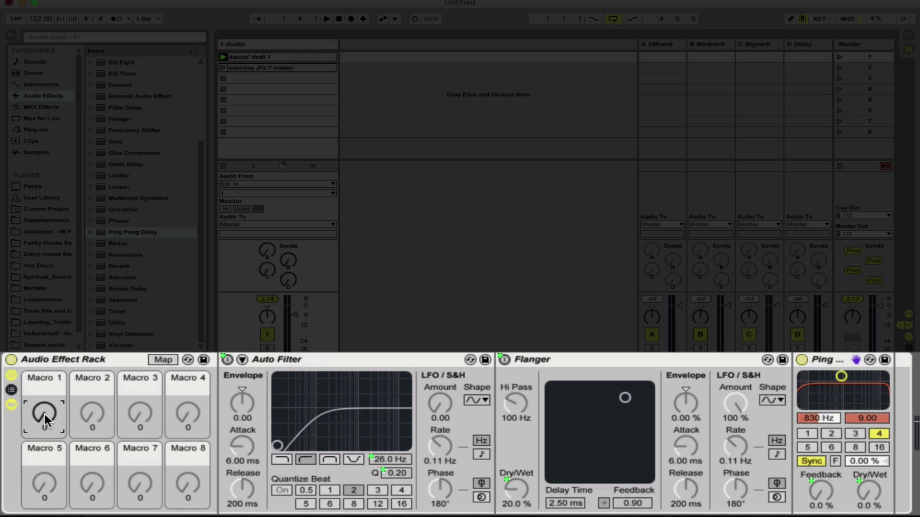
pyautogui.moveTo(45, 420); pyautogui.dragTo(45, 368)
pyautogui.press('space')
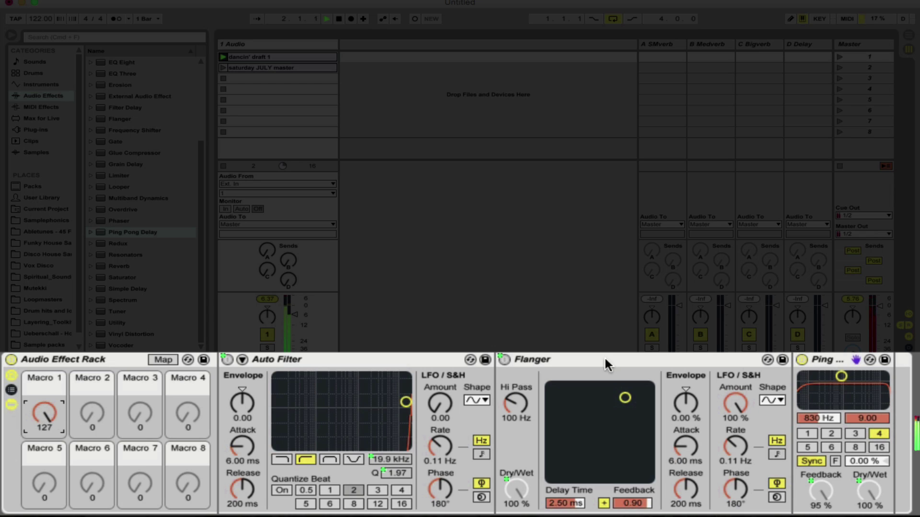
pyautogui.click(295, 315)
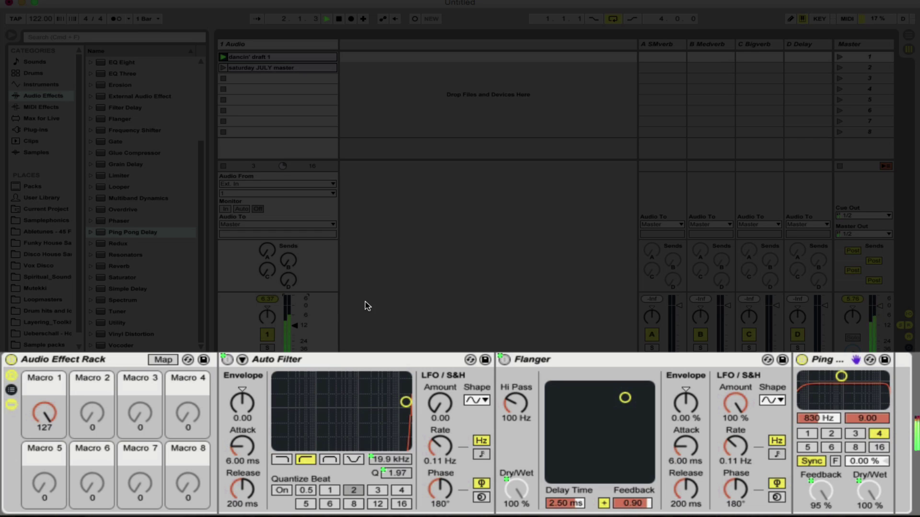
# Launch the saturday JULY master clip and sweep Macro 1 down, then back up
pyautogui.click(223, 68)
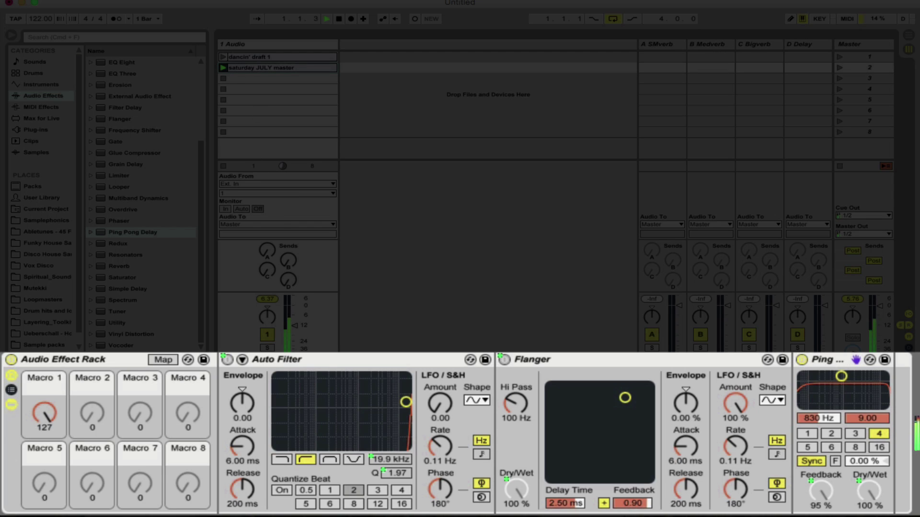
pyautogui.click(45, 413)
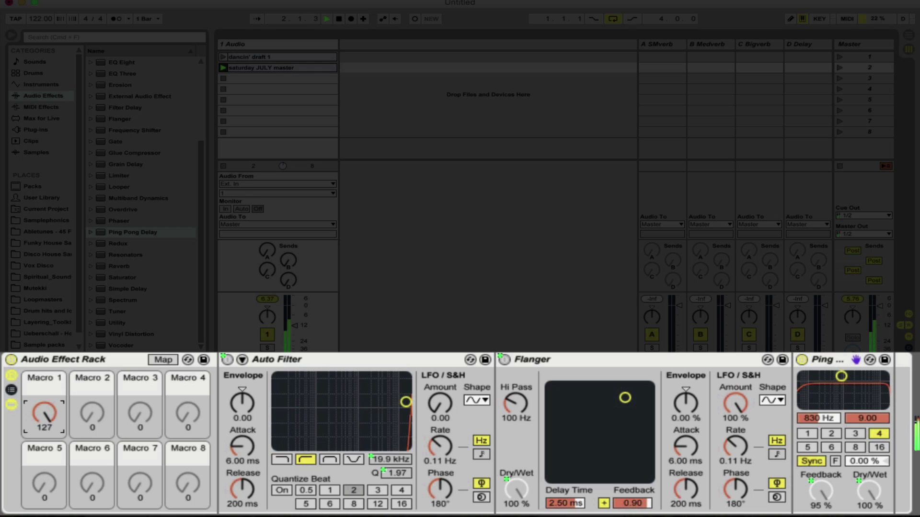
pyautogui.moveTo(45, 413)
pyautogui.mouseDown()
pyautogui.moveTo(45, 459)
pyautogui.moveTo(45, 412)
pyautogui.mouseUp()
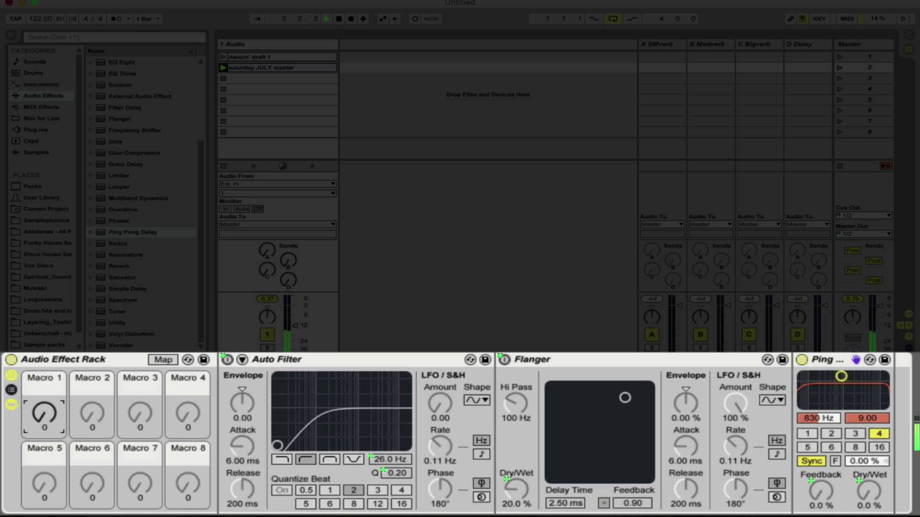
pyautogui.moveTo(44, 413); pyautogui.dragTo(44, 331)
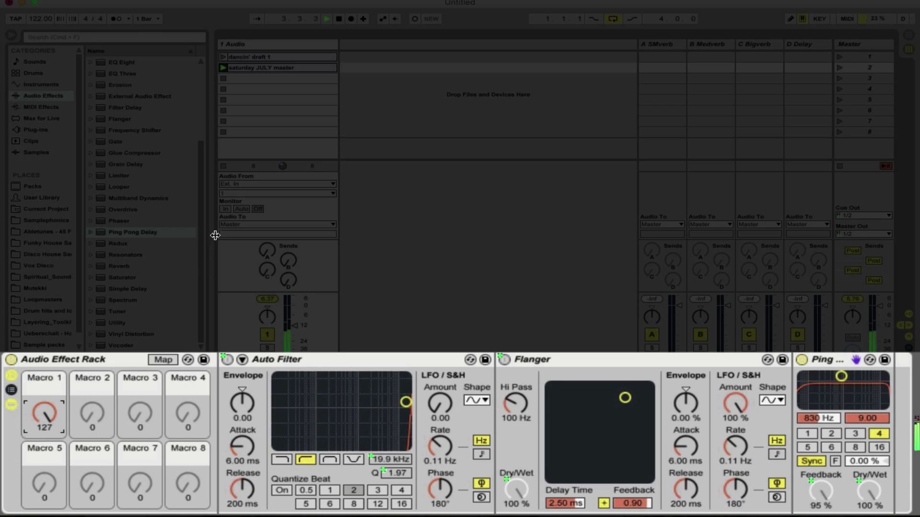
# Relaunch dancin' draft 1, turn Macro 1 from 127 down to 0, and stop playback
pyautogui.click(224, 57)
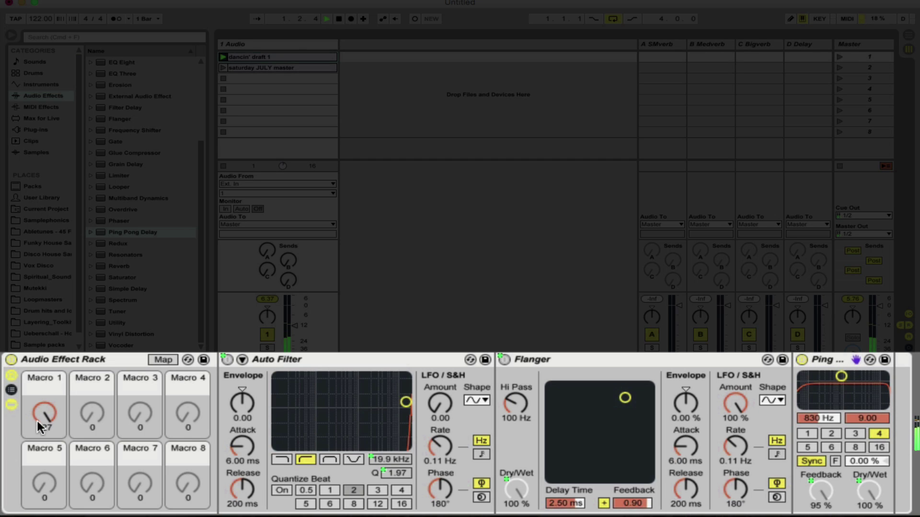
pyautogui.moveTo(42, 426); pyautogui.dragTo(42, 484)
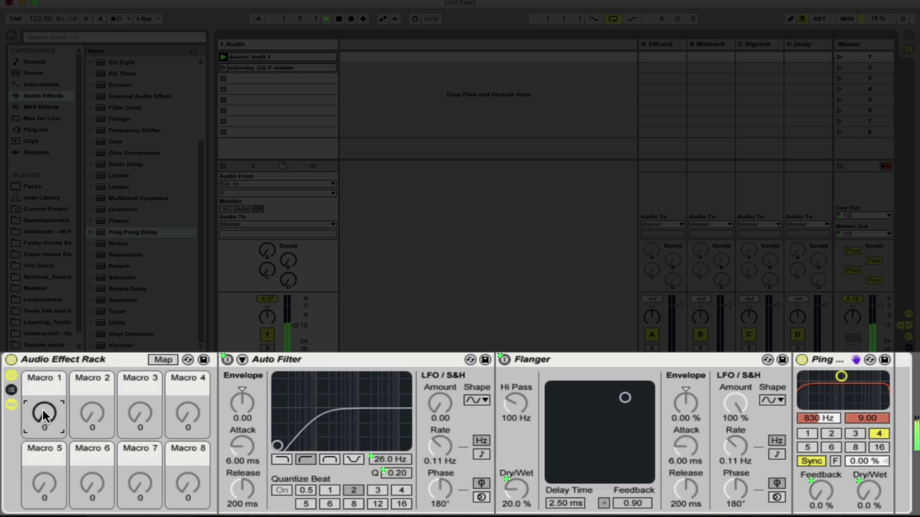
pyautogui.press('space')
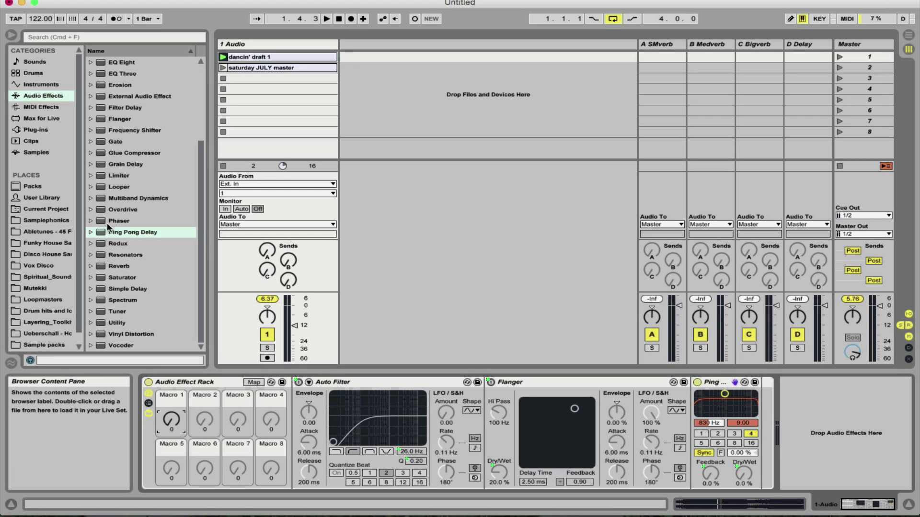
# Append Reverb after Ping Pong Delay with 4.34 s decay and map its Dry/Wet to Macro 1
pyautogui.moveTo(119, 269)
pyautogui.mouseDown()
pyautogui.moveTo(585, 319)
pyautogui.moveTo(708, 396)
pyautogui.moveTo(763, 414)
pyautogui.mouseUp()
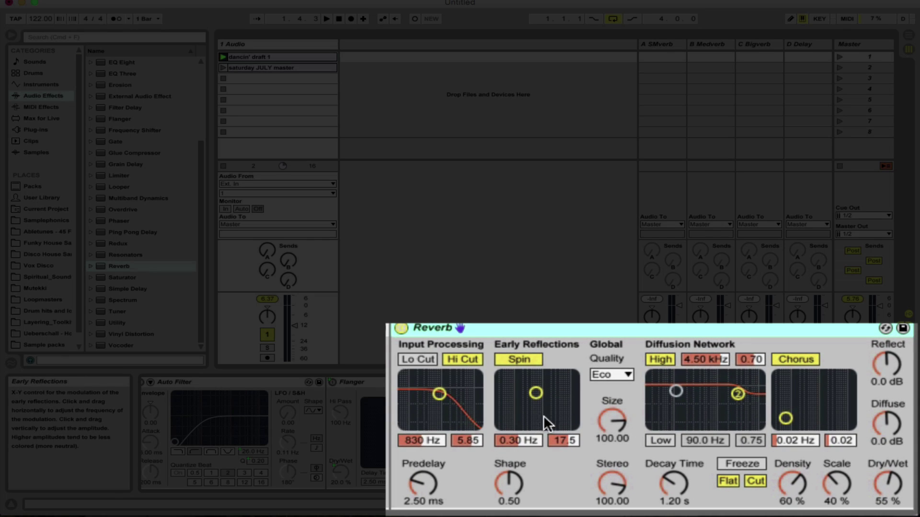
pyautogui.click(674, 482)
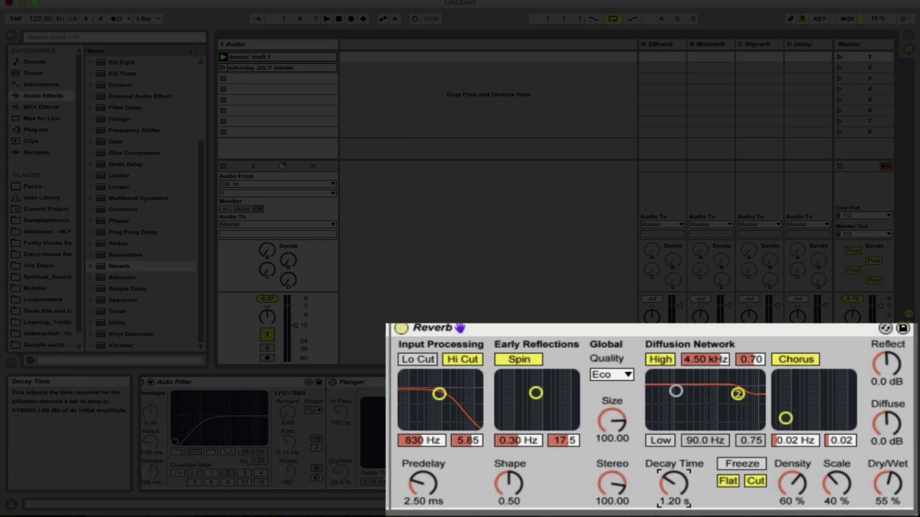
pyautogui.moveTo(674, 482)
pyautogui.mouseDown()
pyautogui.moveTo(676, 455)
pyautogui.moveTo(676, 477)
pyautogui.mouseUp()
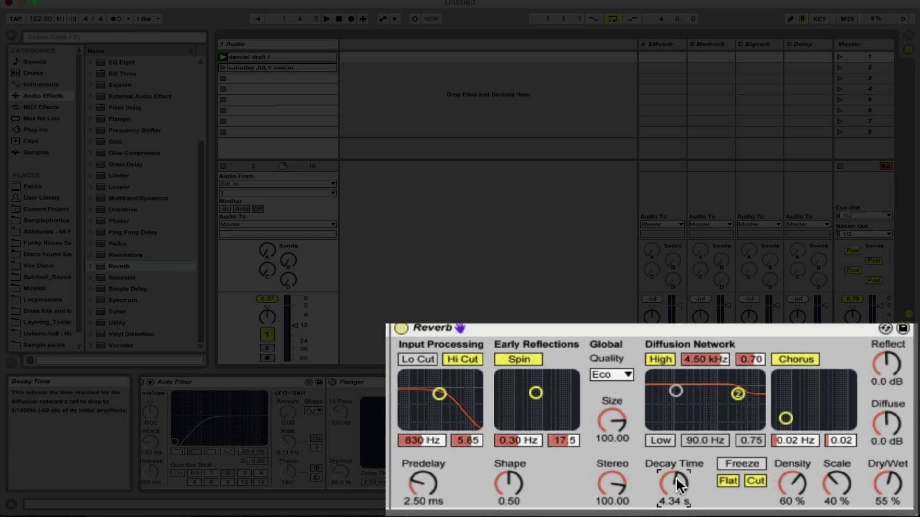
pyautogui.rightClick(890, 481)
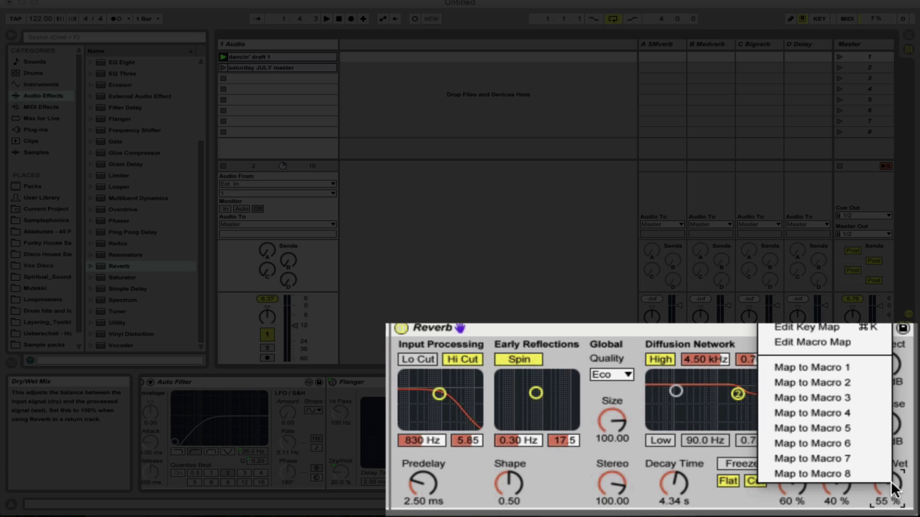
pyautogui.click(826, 363)
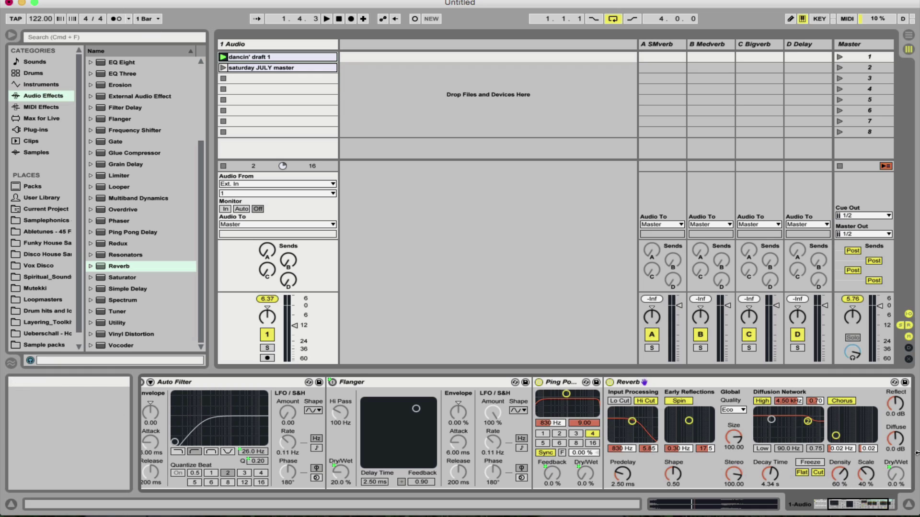
# Play dancin' draft 1 and push Macro 1 to 127: filter 19.9 kHz, Flanger and delay at 100%
pyautogui.hscroll(-5, 743, 431)
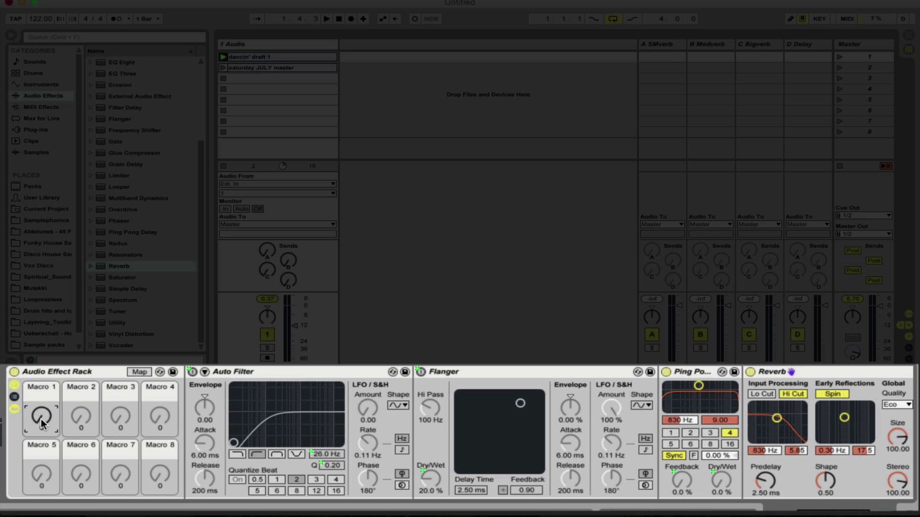
pyautogui.press('space')
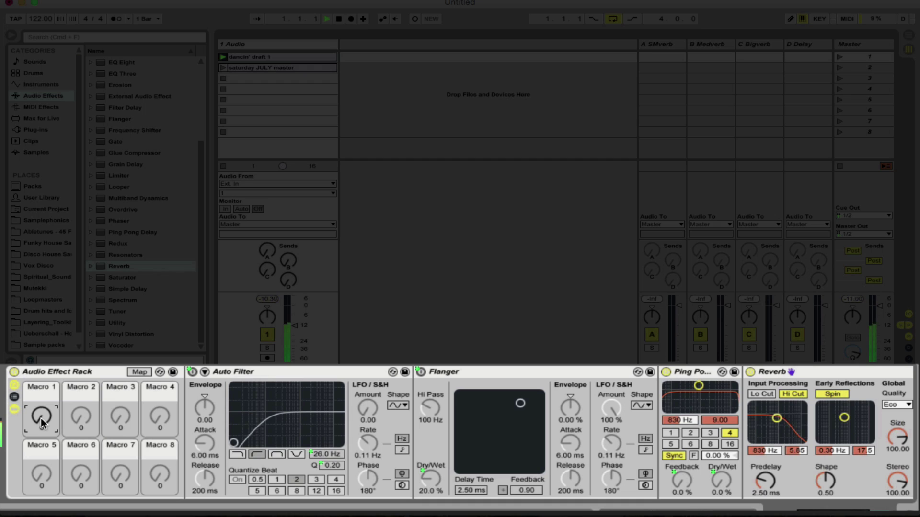
pyautogui.moveTo(41, 416); pyautogui.dragTo(42, 386)
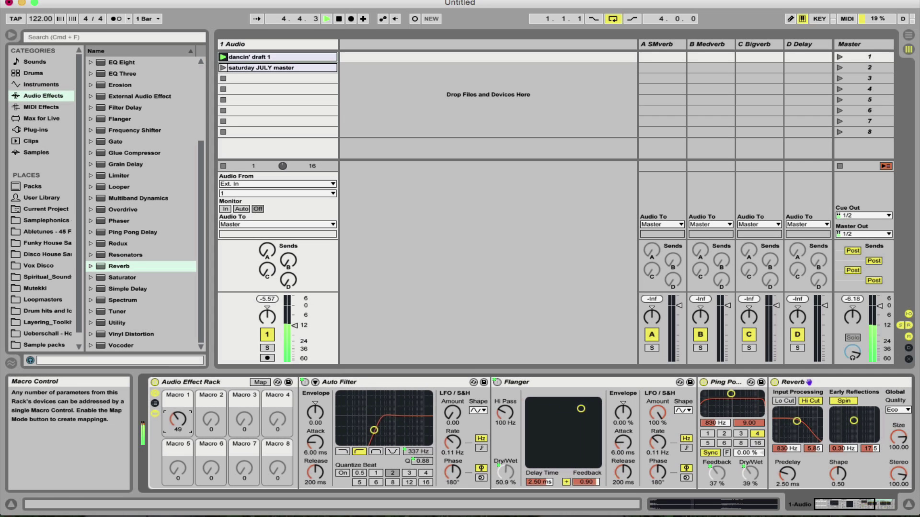
pyautogui.moveTo(179, 427); pyautogui.dragTo(178, 424)
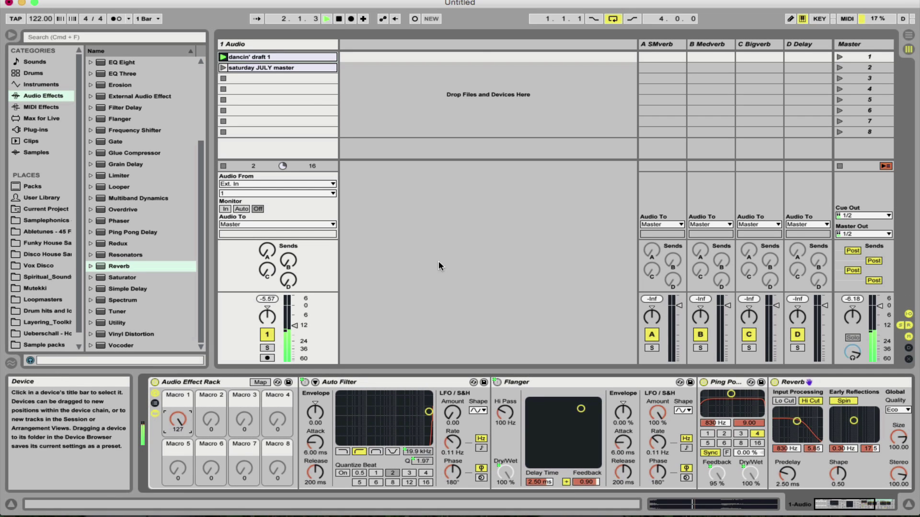
# Launch saturday JULY master, lower Macro 1 to 0 (filter 26.0 Hz), and stop playback
pyautogui.click(223, 68)
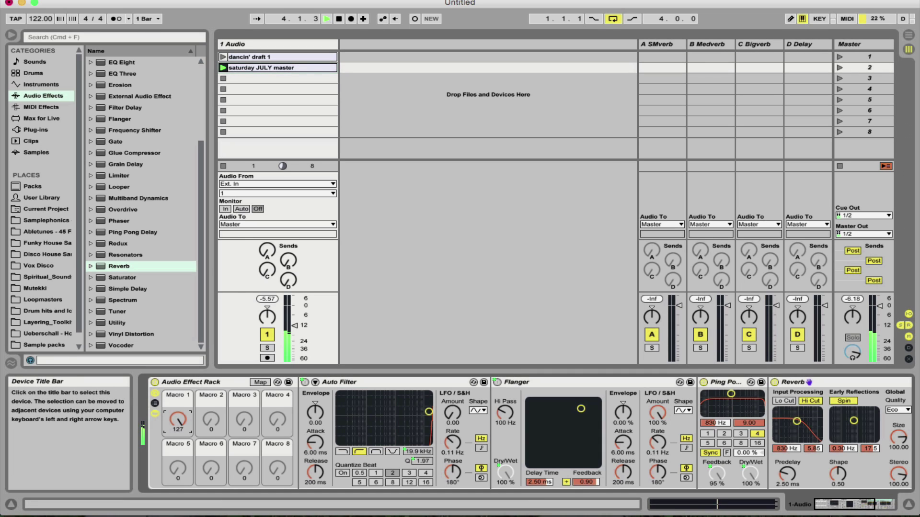
pyautogui.moveTo(178, 424); pyautogui.dragTo(179, 464)
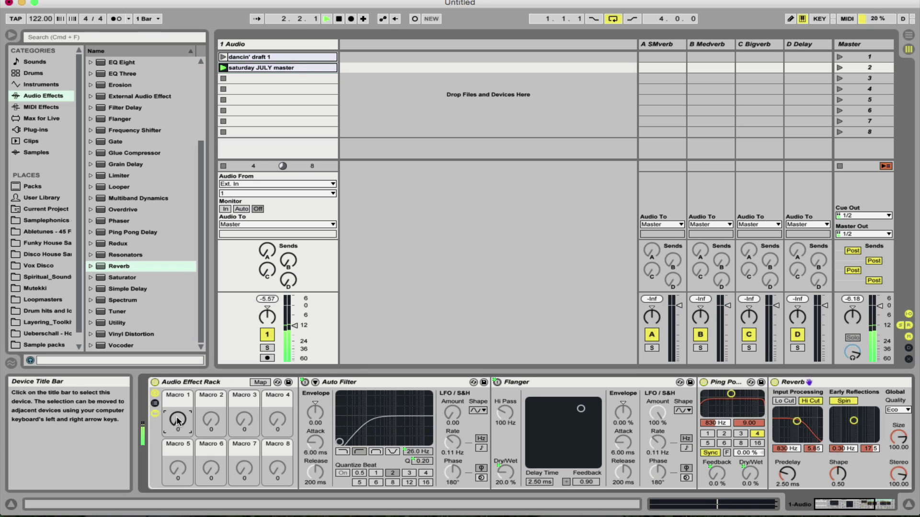
pyautogui.press('space')
pyautogui.hscroll(6, 383, 422)
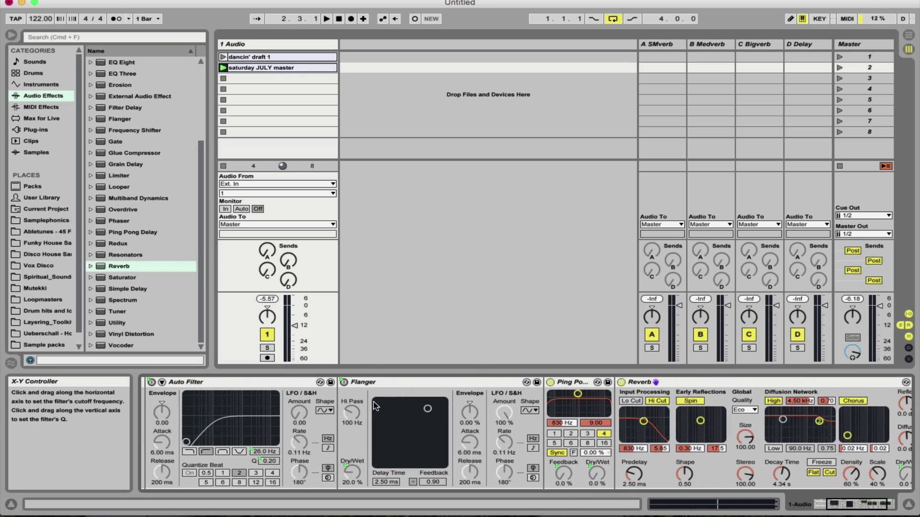